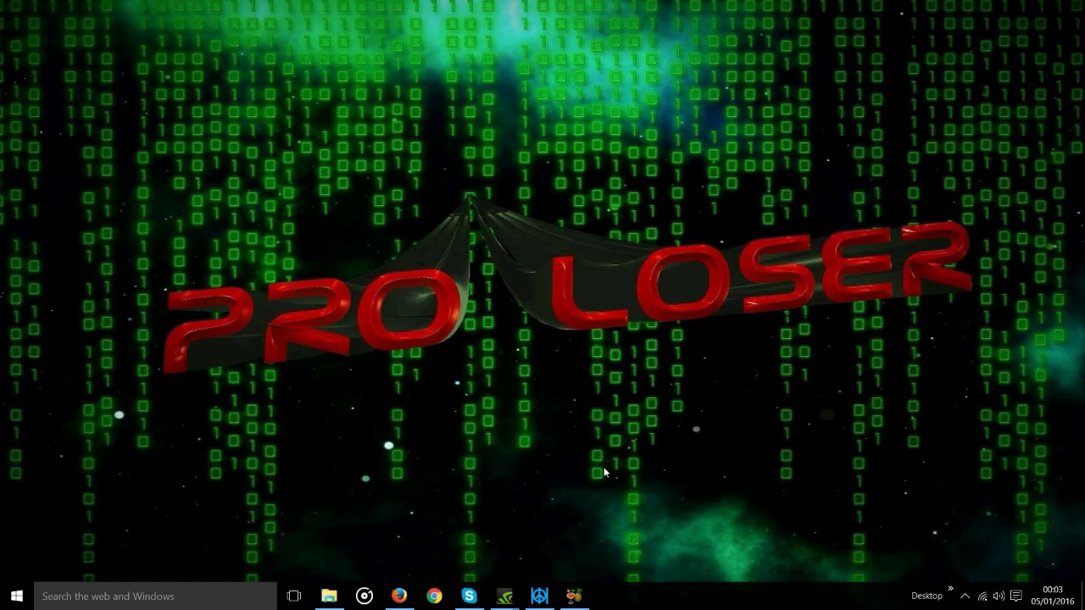
Step: Examine the detailed properties of the video Fallout 4 12.28.2015 - 01.34.16.03#20 in the Fallout 4 folder
{"action": "left_click", "coordinate": [330, 596]}
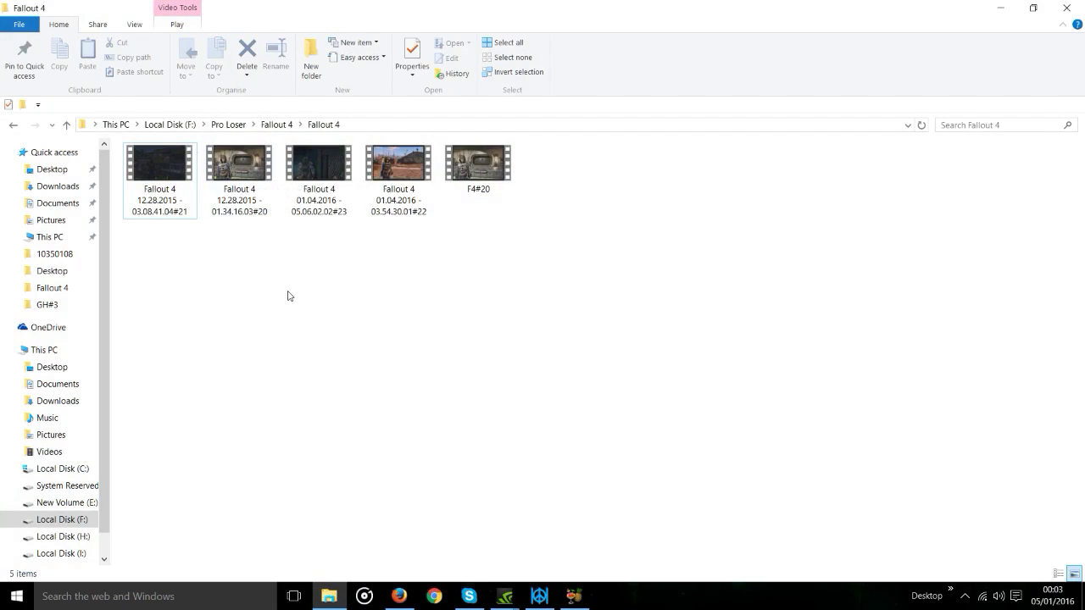
{"action": "right_click", "coordinate": [226, 173]}
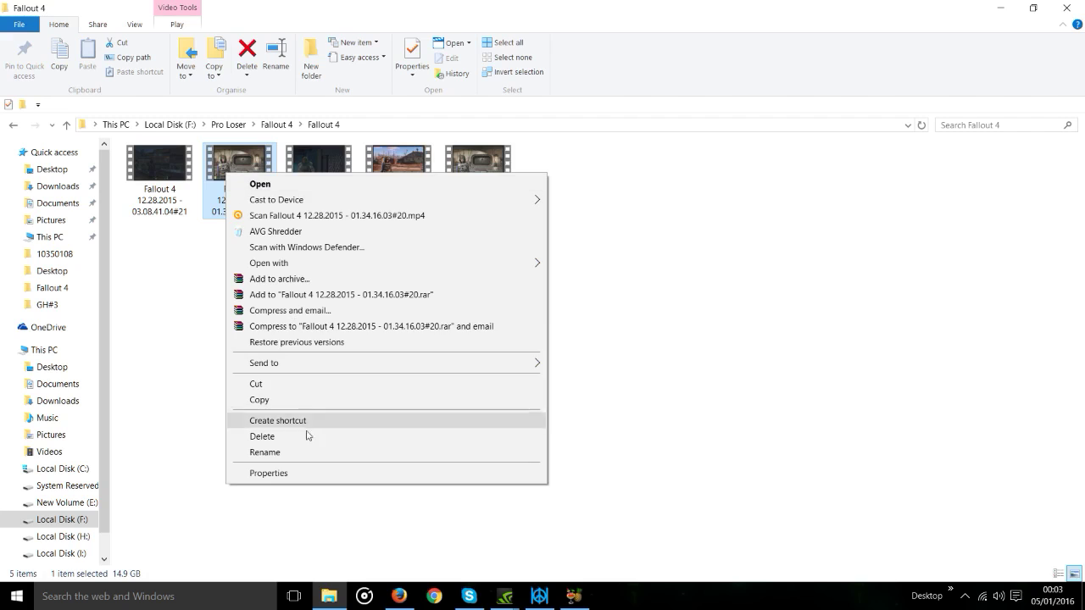
{"action": "left_click", "coordinate": [267, 473]}
{"action": "left_click", "coordinate": [320, 206]}
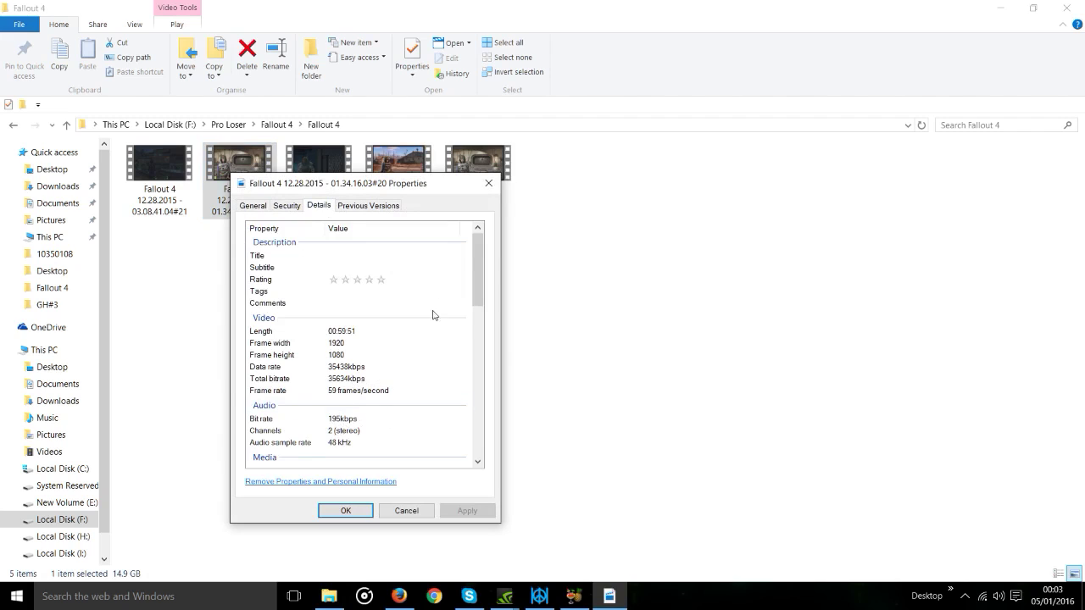
{"action": "left_click", "coordinate": [488, 185]}
Step: Compare the size and length of the original #20 recording with the F4#20 video, and put the folder window away
{"action": "mouse_move", "coordinate": [244, 165]}
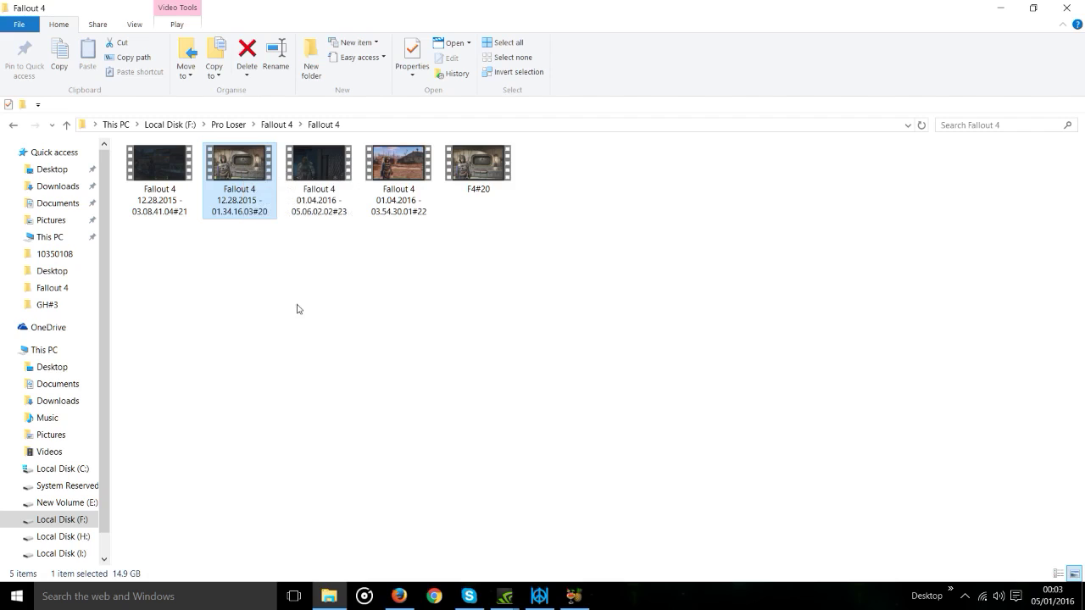
{"action": "left_click", "coordinate": [482, 175]}
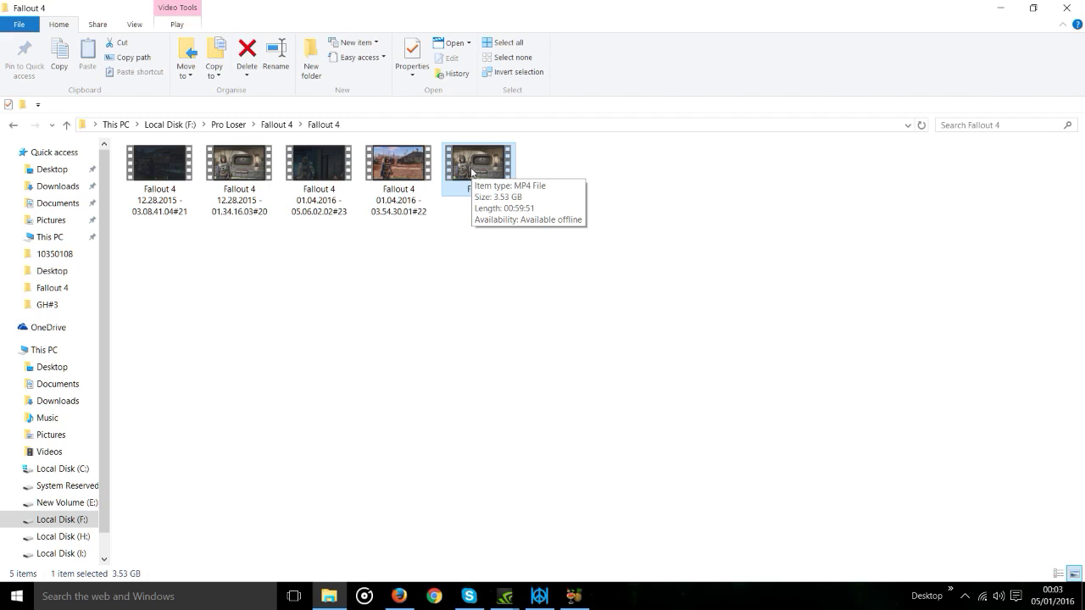
{"action": "left_click", "coordinate": [1000, 8]}
Step: Switch to HandBrake and load the video file Fallout 4 12.28.2015 - 01.34.16.03#20 as the source
{"action": "left_click", "coordinate": [574, 596]}
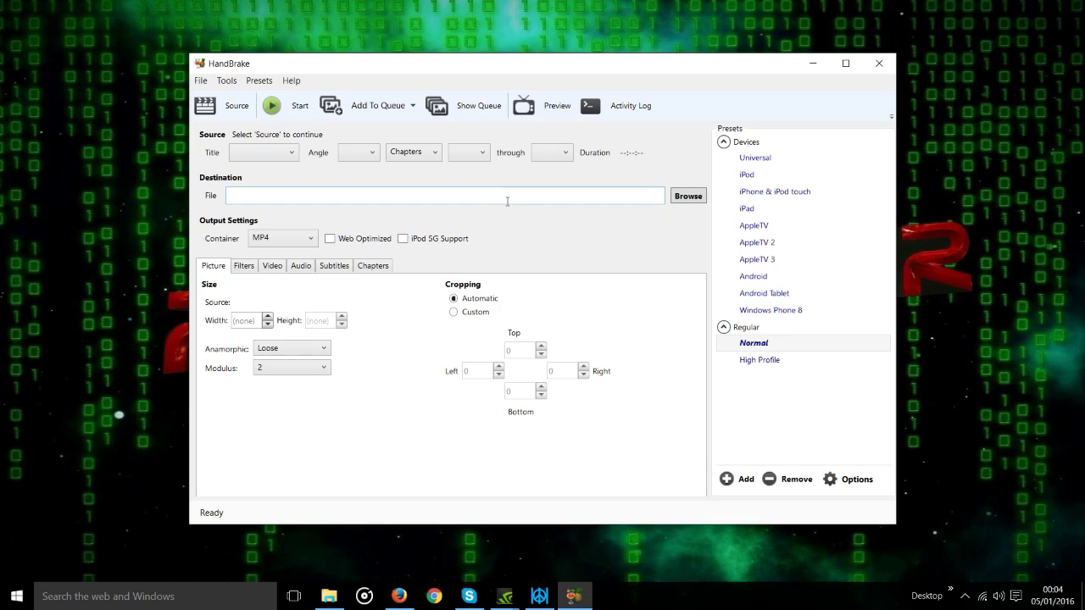
{"action": "left_click", "coordinate": [230, 109]}
{"action": "left_click", "coordinate": [238, 242]}
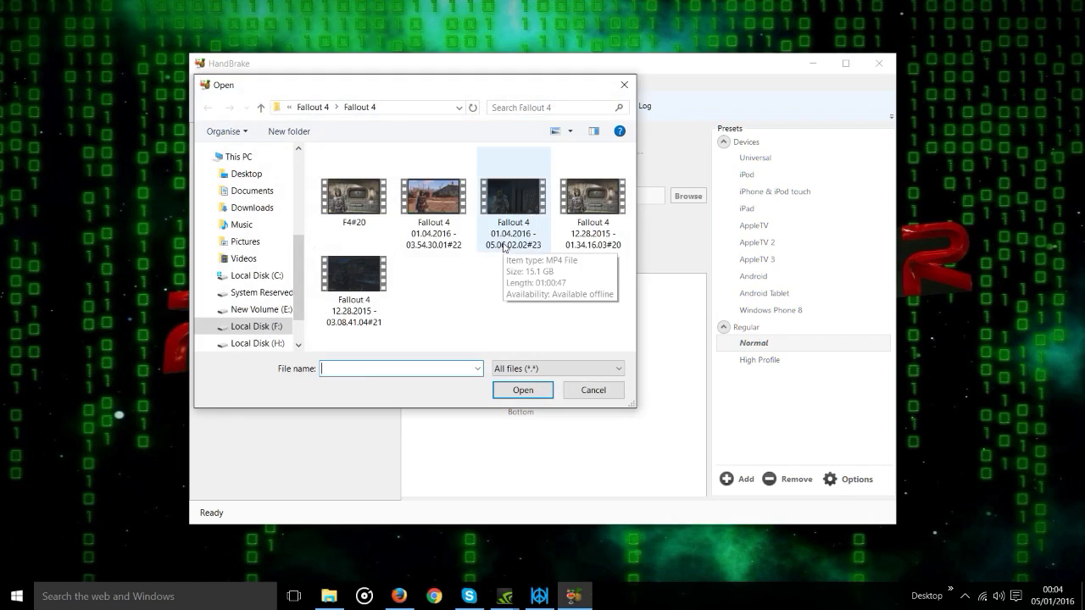
{"action": "left_click", "coordinate": [591, 203]}
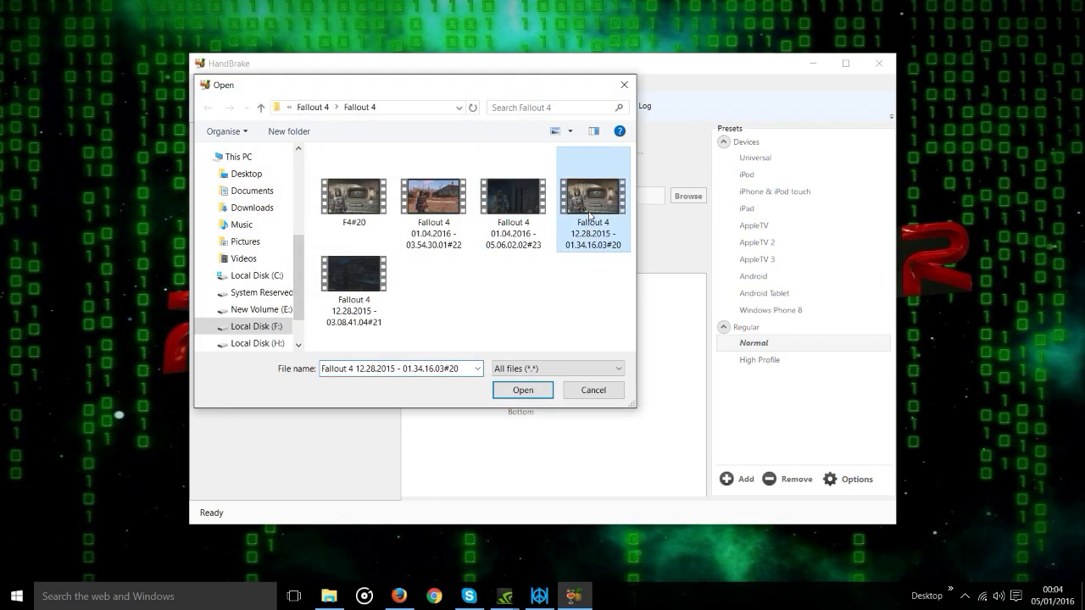
{"action": "left_click", "coordinate": [523, 390]}
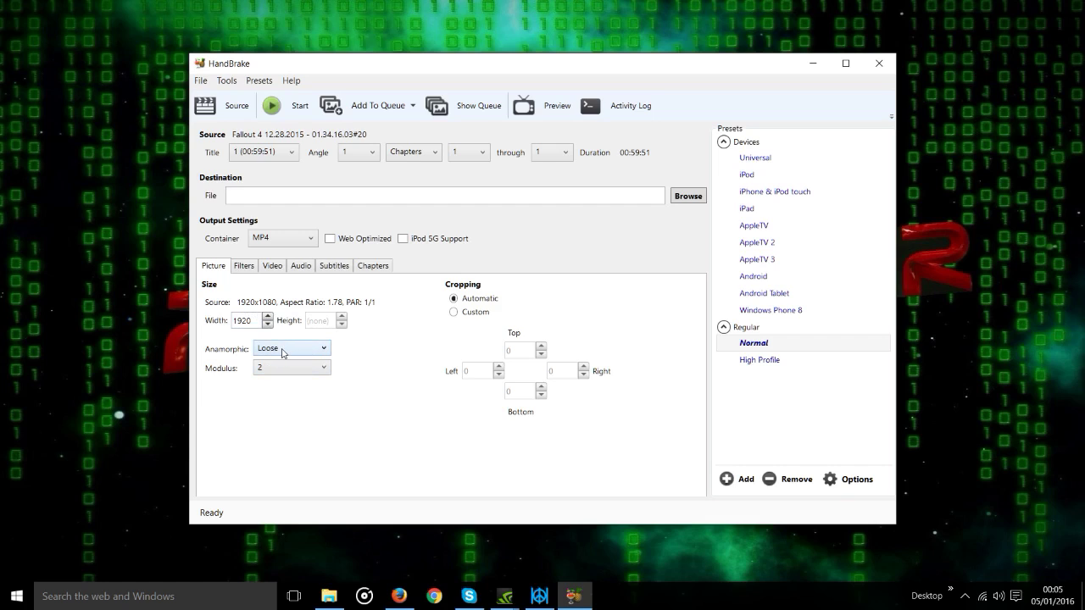
Step: Set the picture's Anamorphic option to None, and check the filter settings
{"action": "left_click", "coordinate": [327, 352]}
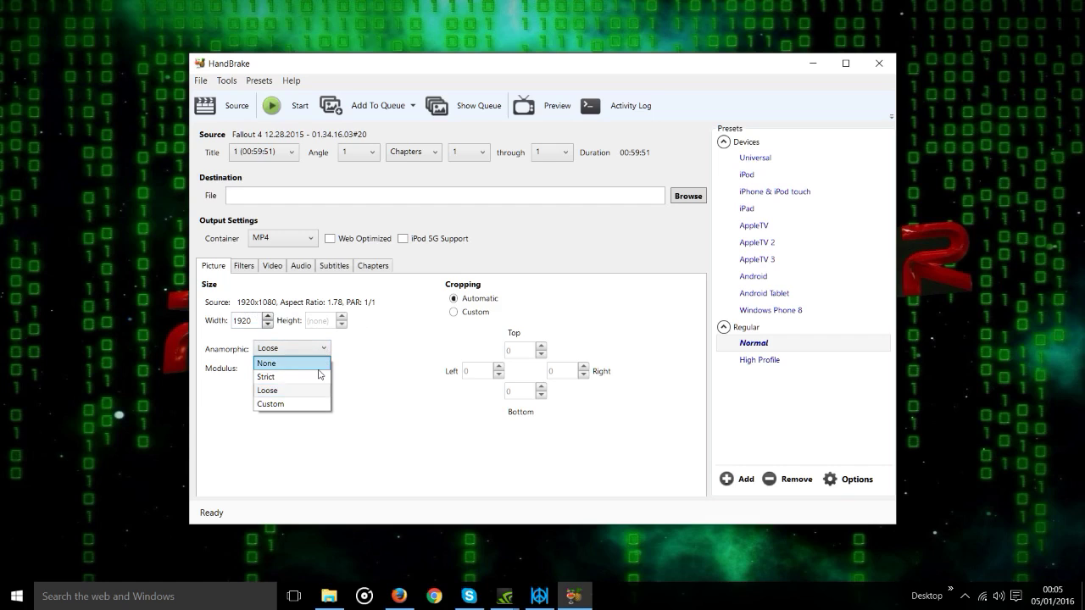
{"action": "left_click", "coordinate": [319, 363]}
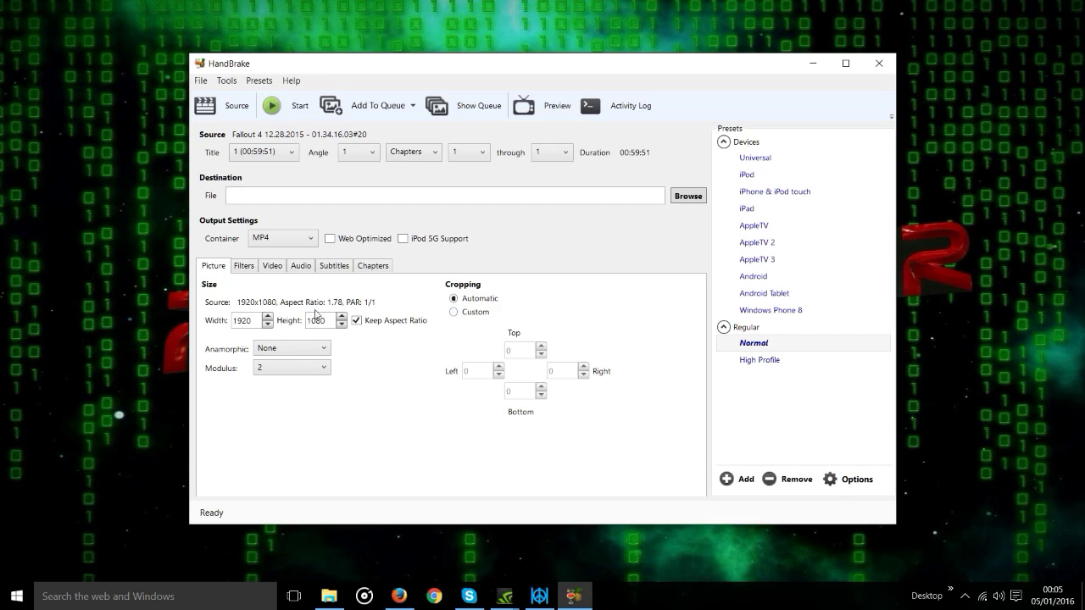
{"action": "left_click", "coordinate": [245, 268]}
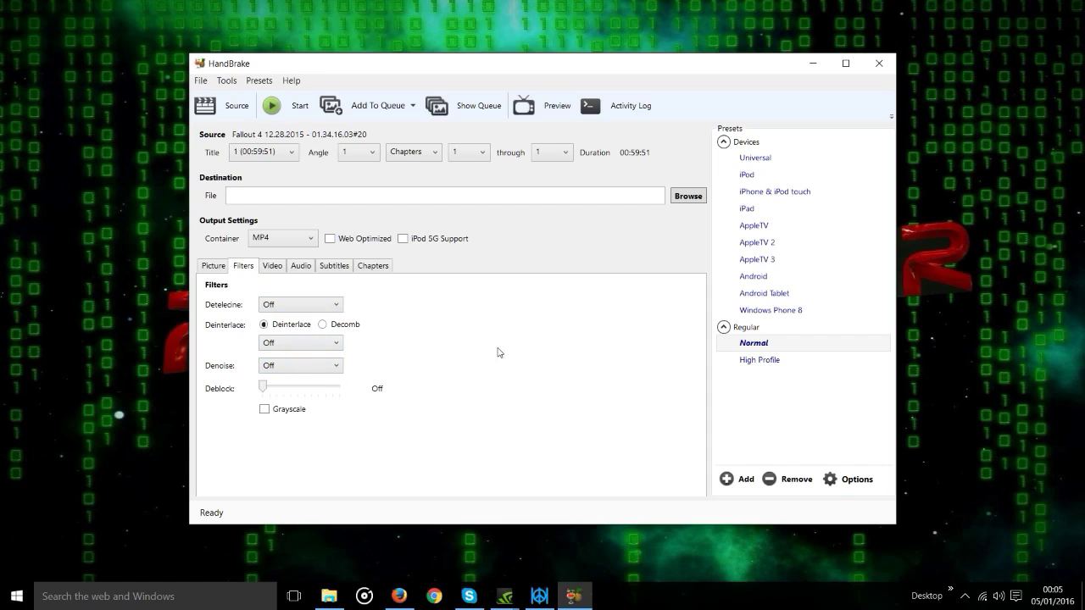
Step: Set the video framerate to 60 FPS
{"action": "left_click", "coordinate": [273, 267]}
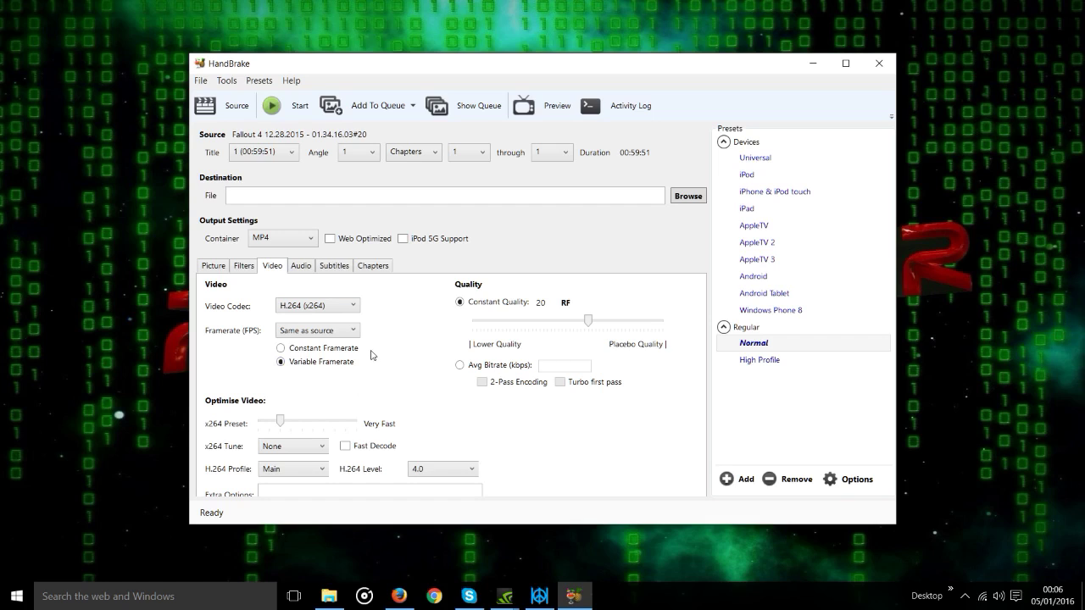
{"action": "left_click", "coordinate": [353, 331]}
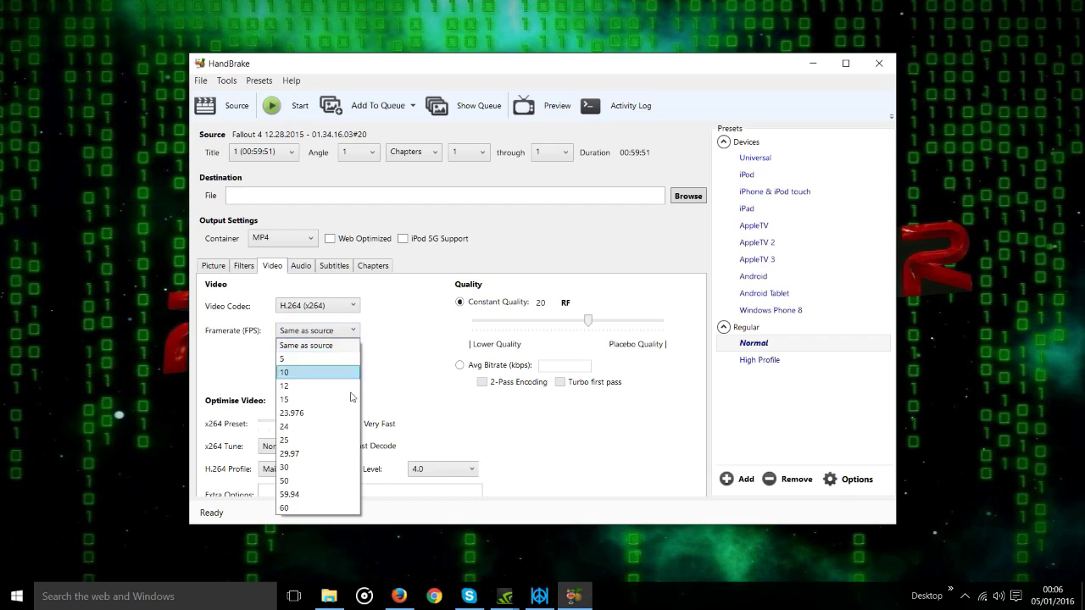
{"action": "left_click", "coordinate": [330, 507]}
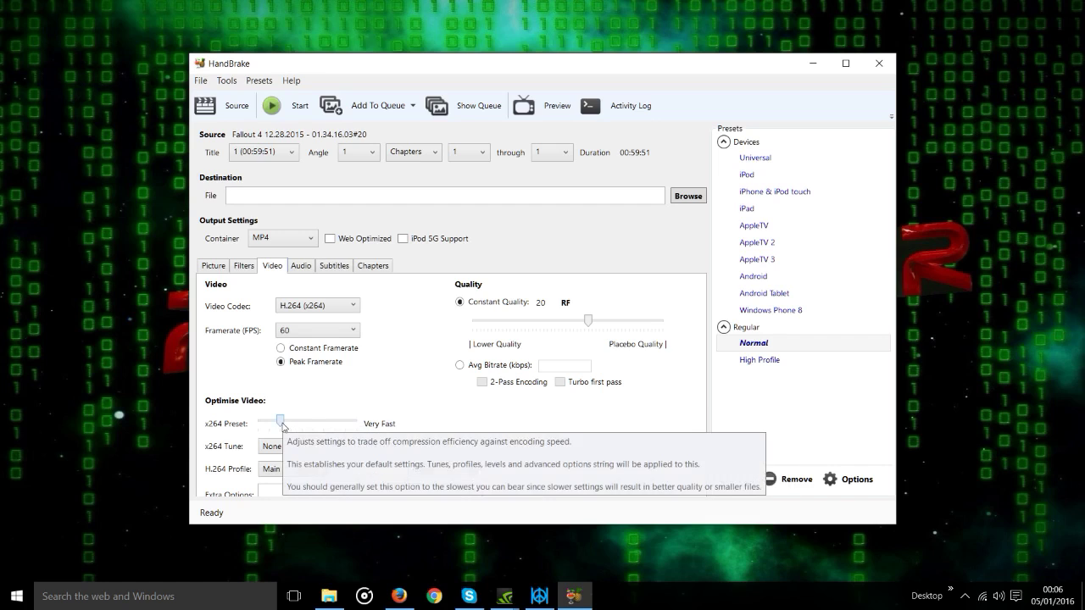
Step: Inspect the x264 preset, and try the constant quality at the Placebo Quality end before restoring it
{"action": "mouse_move", "coordinate": [285, 427]}
{"action": "left_mouse_down"}
{"action": "mouse_move", "coordinate": [306, 427]}
{"action": "mouse_move", "coordinate": [262, 429]}
{"action": "mouse_move", "coordinate": [306, 429]}
{"action": "mouse_move", "coordinate": [287, 429]}
{"action": "left_mouse_up"}
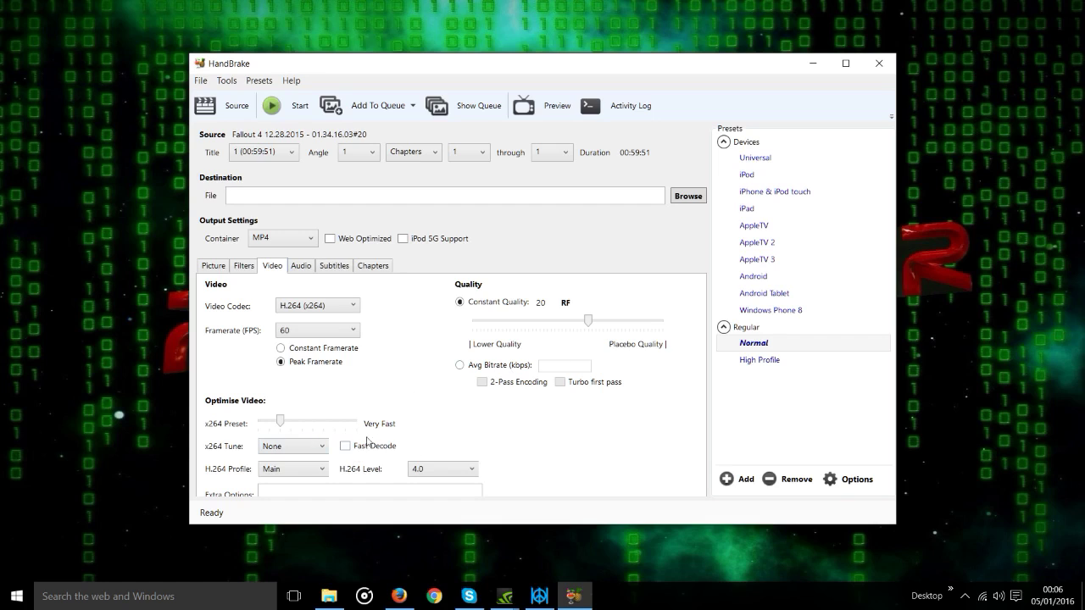
{"action": "mouse_move", "coordinate": [298, 429]}
{"action": "left_click_drag", "start_coordinate": [591, 322], "coordinate": [664, 330]}
{"action": "mouse_move", "coordinate": [666, 325]}
{"action": "left_click_drag", "start_coordinate": [666, 325], "coordinate": [594, 330]}
Step: Set the audio track's bitrate to 192
{"action": "left_click", "coordinate": [305, 268]}
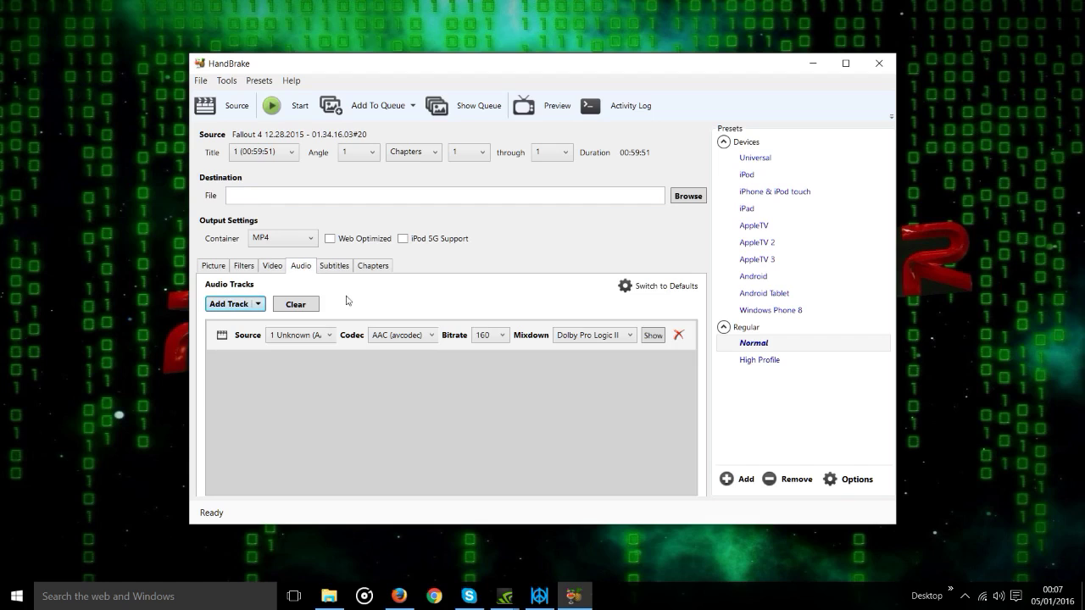
{"action": "left_click", "coordinate": [503, 336]}
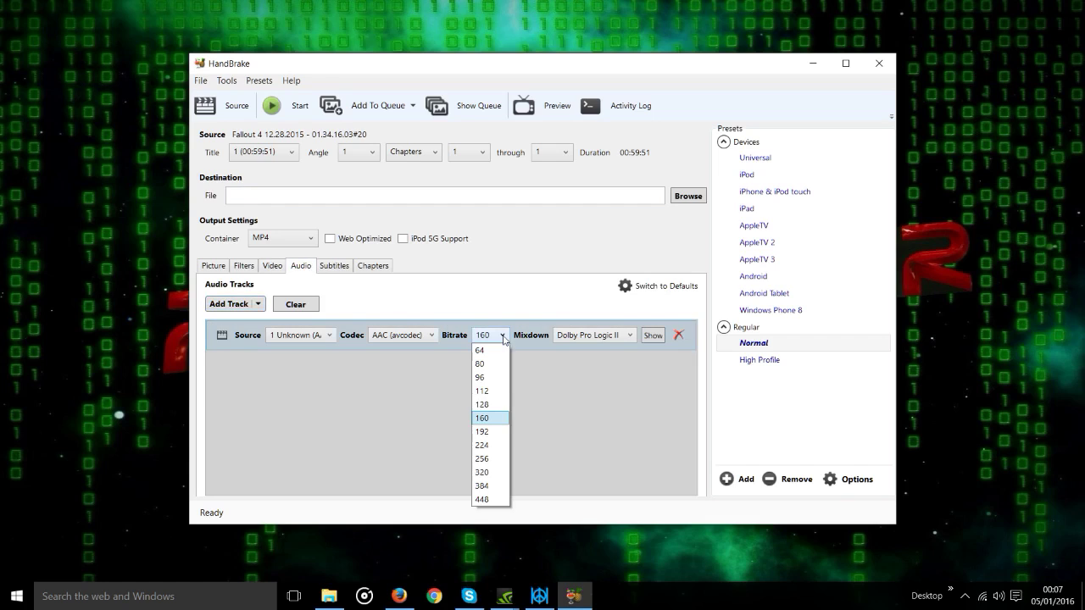
{"action": "left_click", "coordinate": [498, 433]}
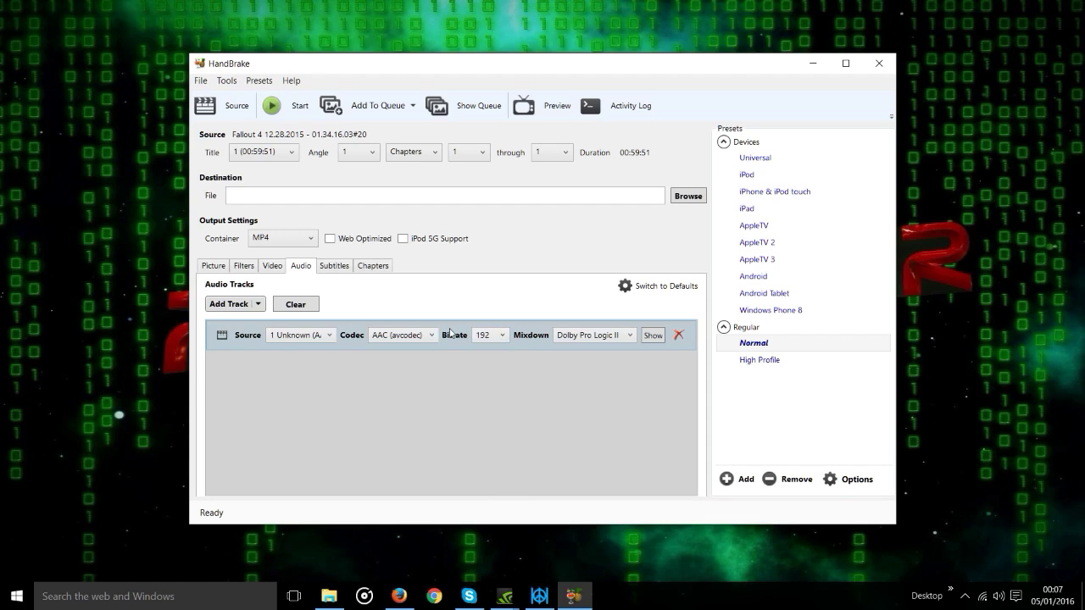
Step: Review the subtitle and chapter marker settings, and return to the picture settings
{"action": "left_click", "coordinate": [336, 269]}
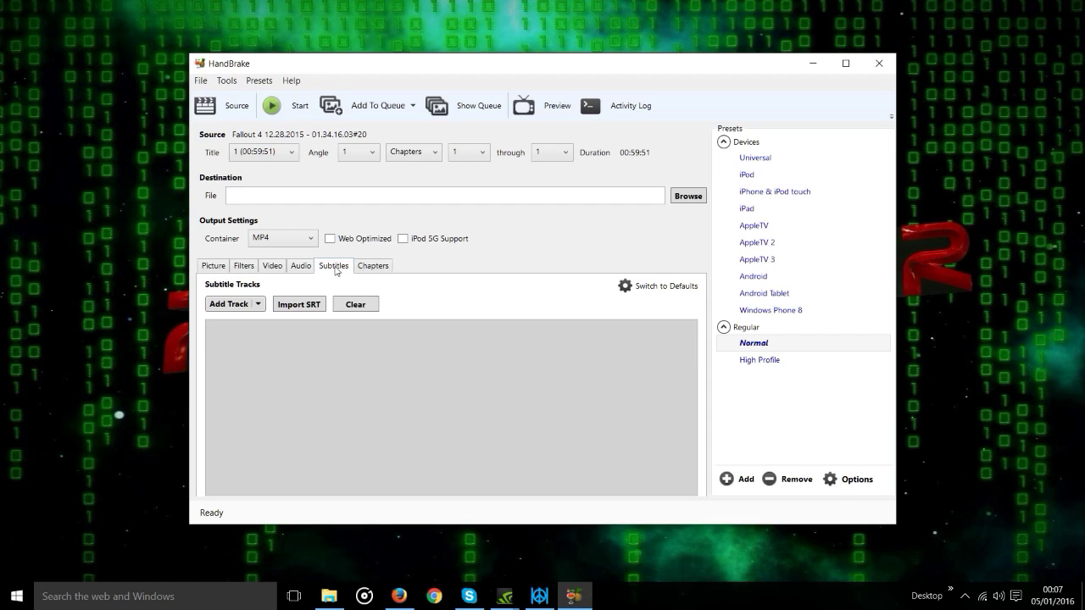
{"action": "left_click", "coordinate": [373, 268]}
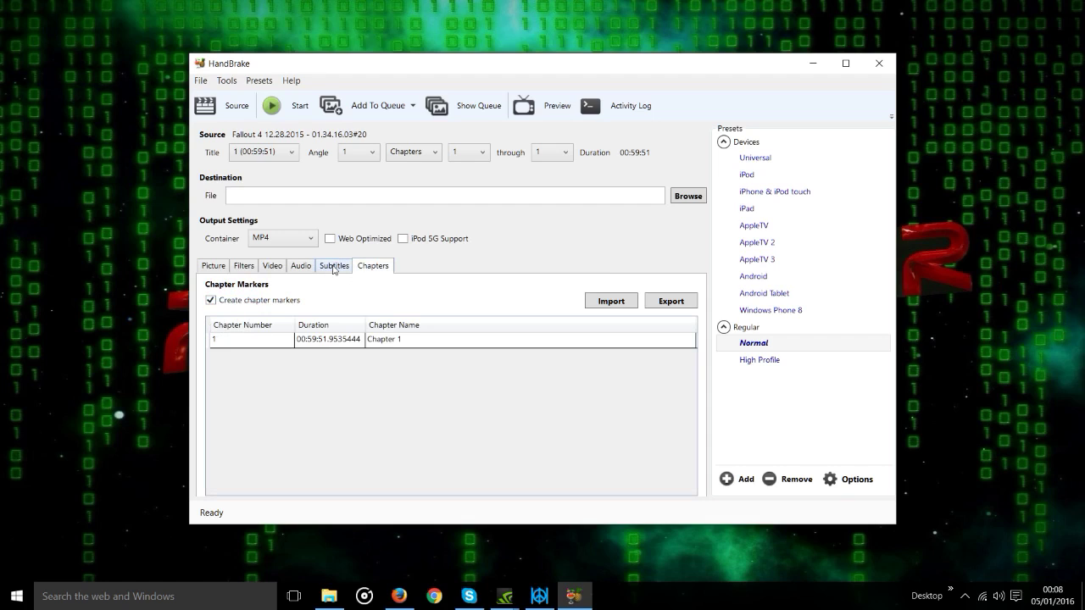
{"action": "left_click", "coordinate": [334, 270]}
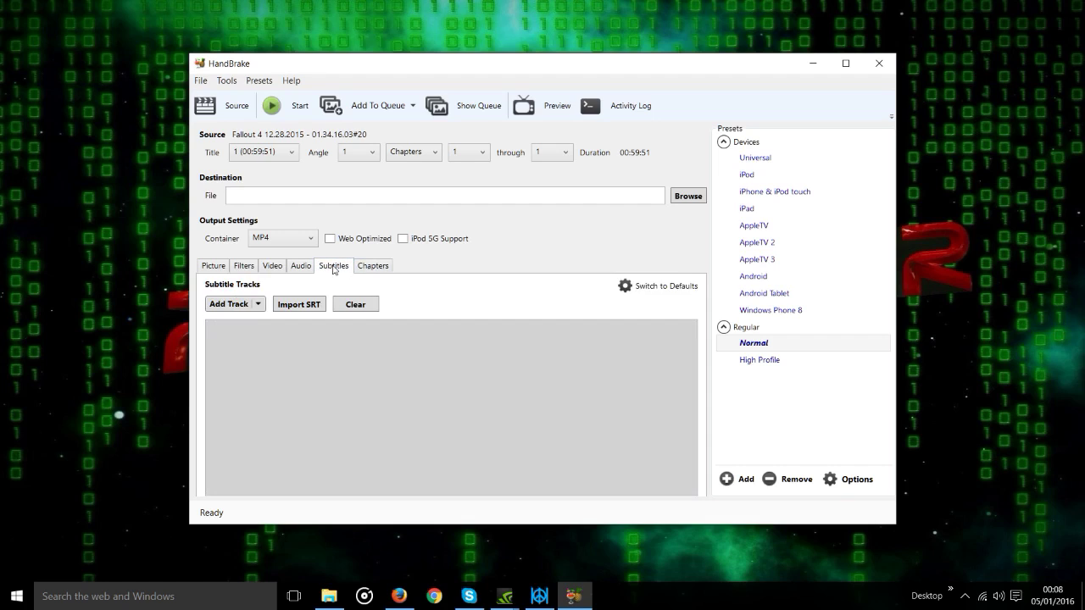
{"action": "left_click", "coordinate": [378, 267]}
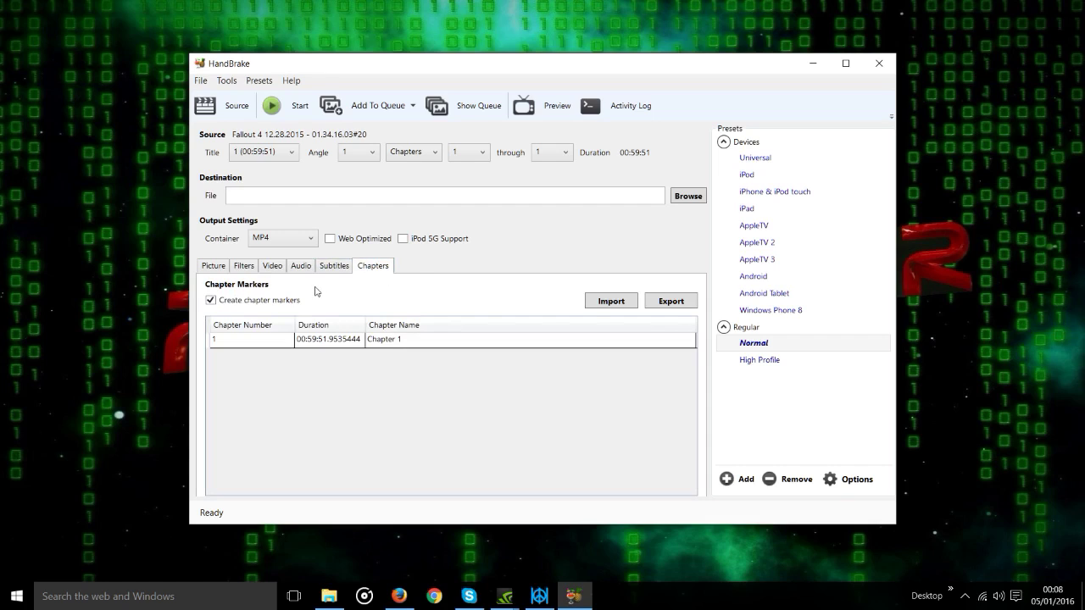
{"action": "left_click", "coordinate": [212, 270]}
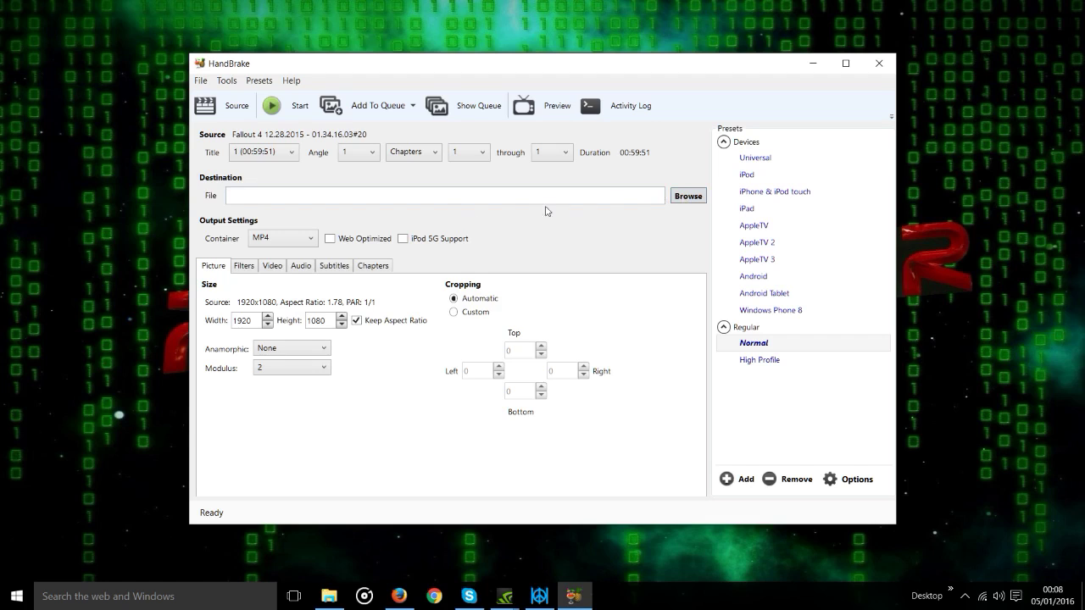
Step: Set the destination to an mp4 file named handbrake in the Fallout 4 folder, and start the encode
{"action": "left_click", "coordinate": [692, 200]}
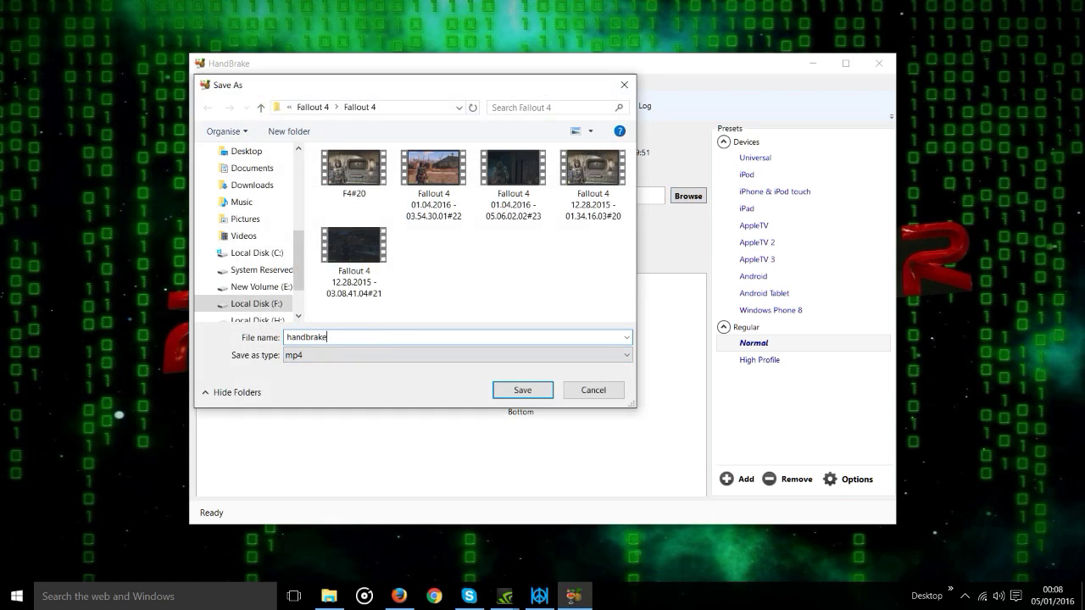
{"action": "left_click", "coordinate": [522, 390]}
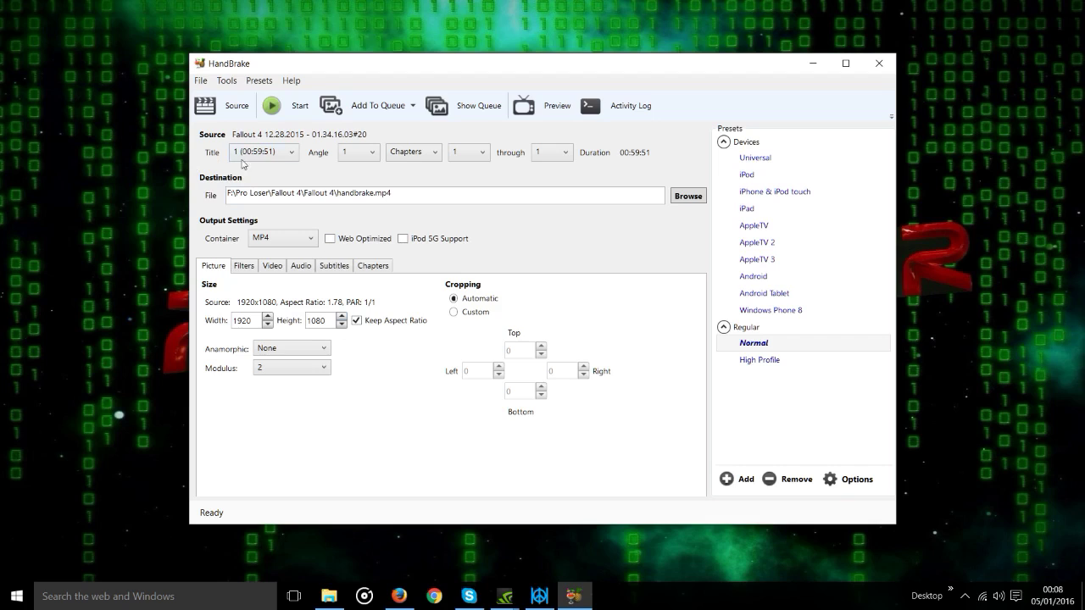
{"action": "left_click", "coordinate": [272, 106]}
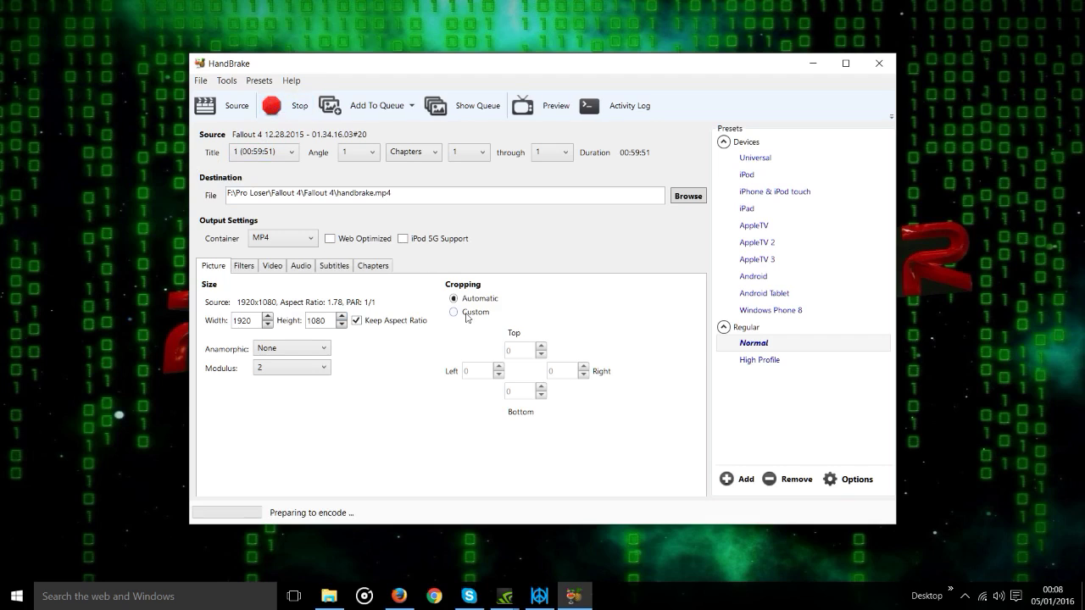